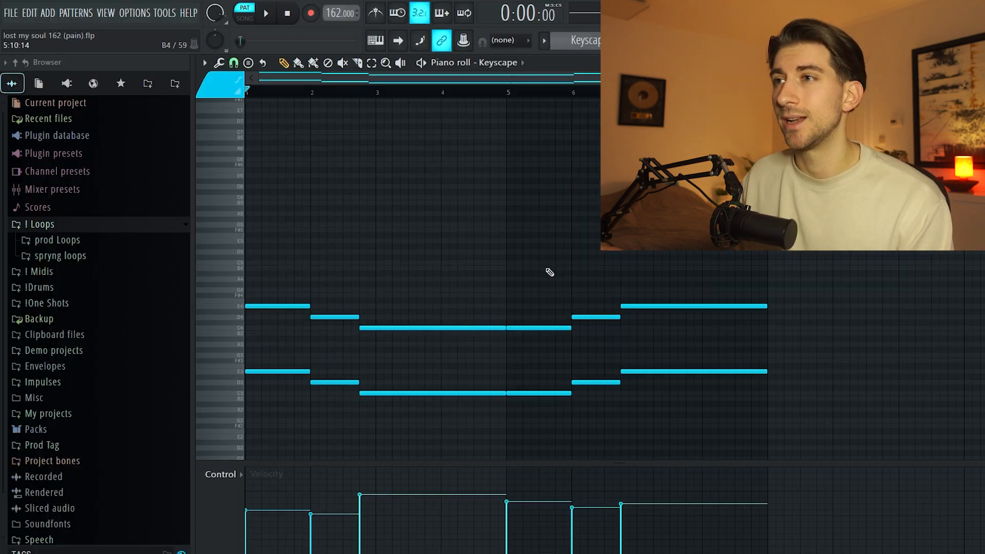
- Add the upper chord and melody notes above the Keyscape bass notes and highlight the chord voicings
{"action": "left_click_drag", "start_coordinate": [511, 95], "coordinate": [529, 105]}
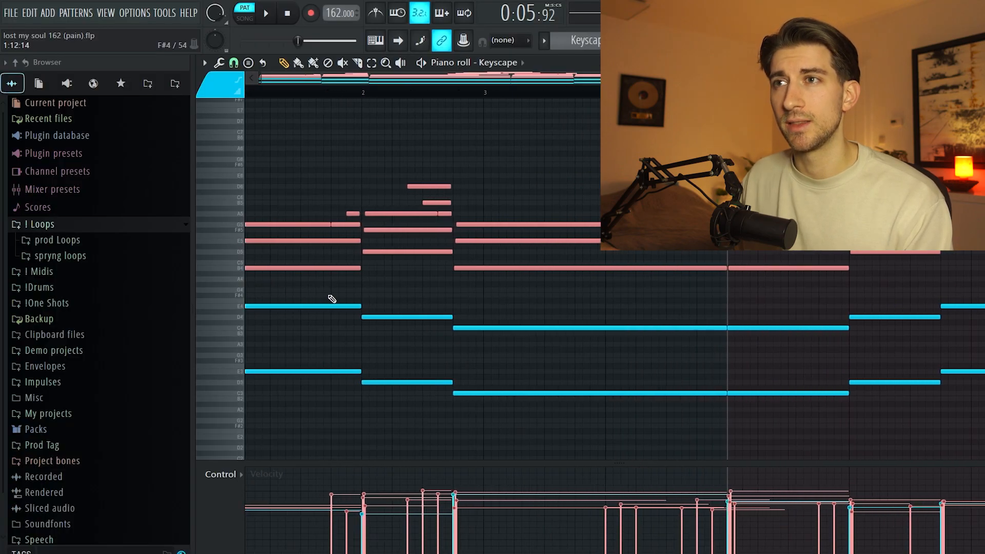
{"action": "left_click", "coordinate": [319, 291]}
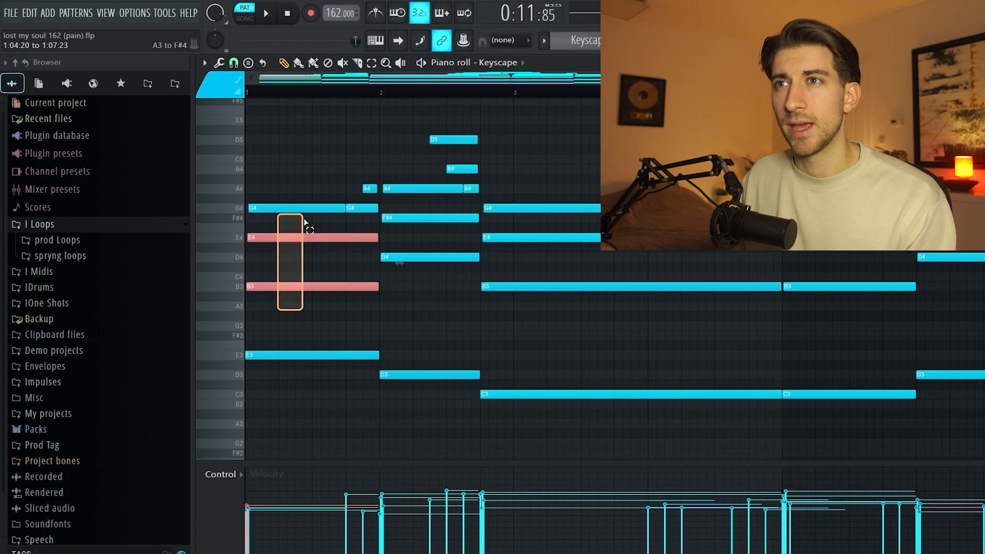
{"action": "scroll", "coordinate": [524, 302], "scroll_direction": "down", "scroll_amount": 3}
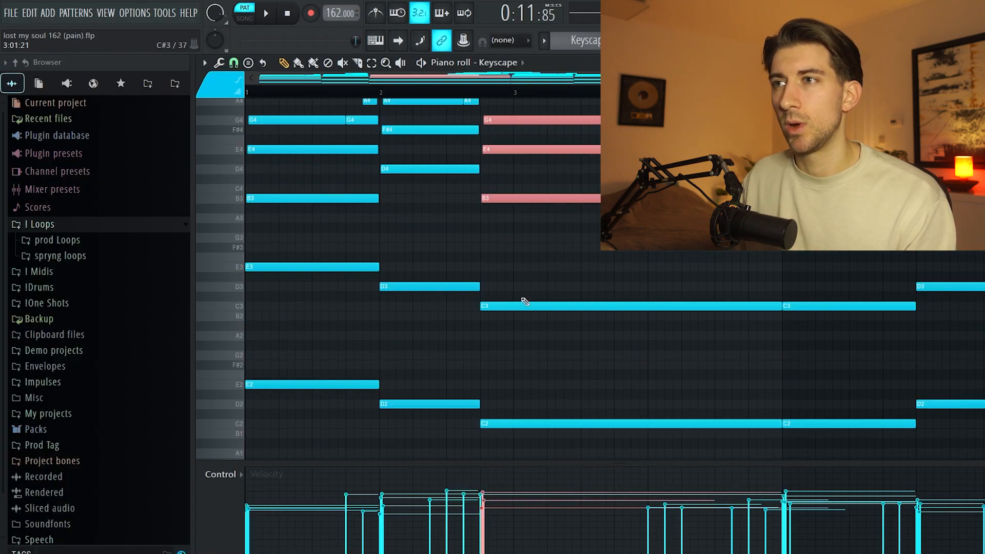
{"action": "scroll", "coordinate": [529, 305], "scroll_direction": "down", "scroll_amount": 2}
- Try short E2 and G2 notes above the long low C2 bass note
{"action": "left_click_drag", "start_coordinate": [532, 342], "coordinate": [519, 375]}
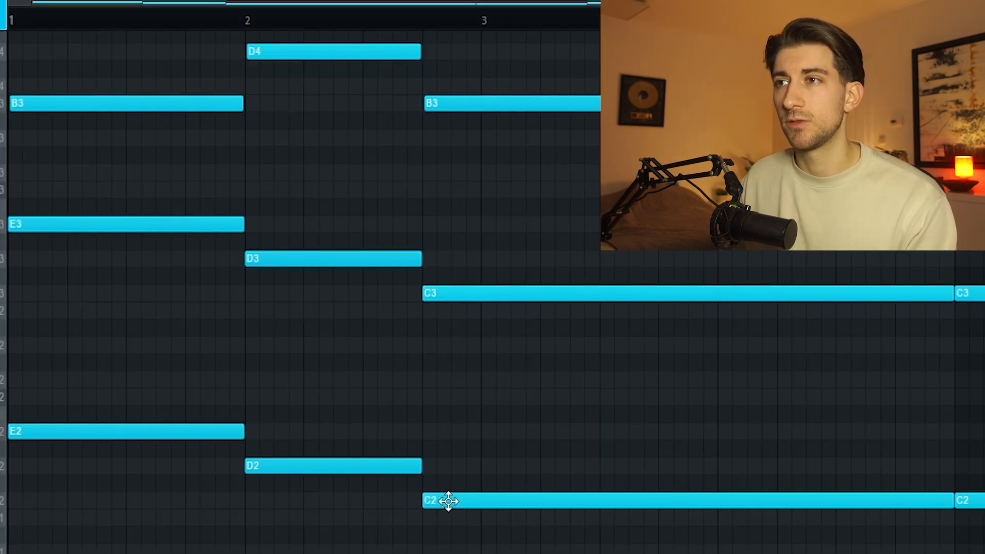
{"action": "left_click_drag", "start_coordinate": [499, 366], "coordinate": [503, 365]}
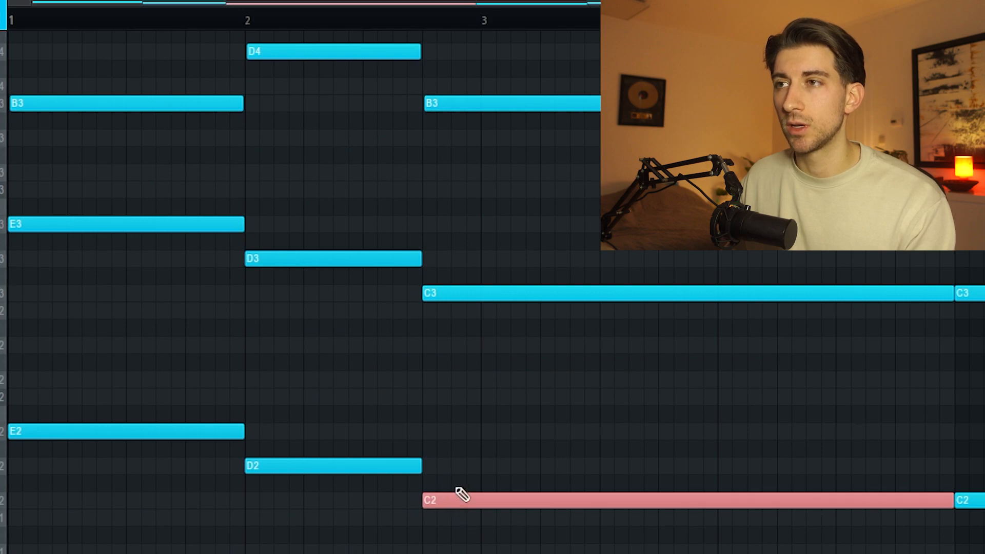
{"action": "left_click", "coordinate": [434, 431]}
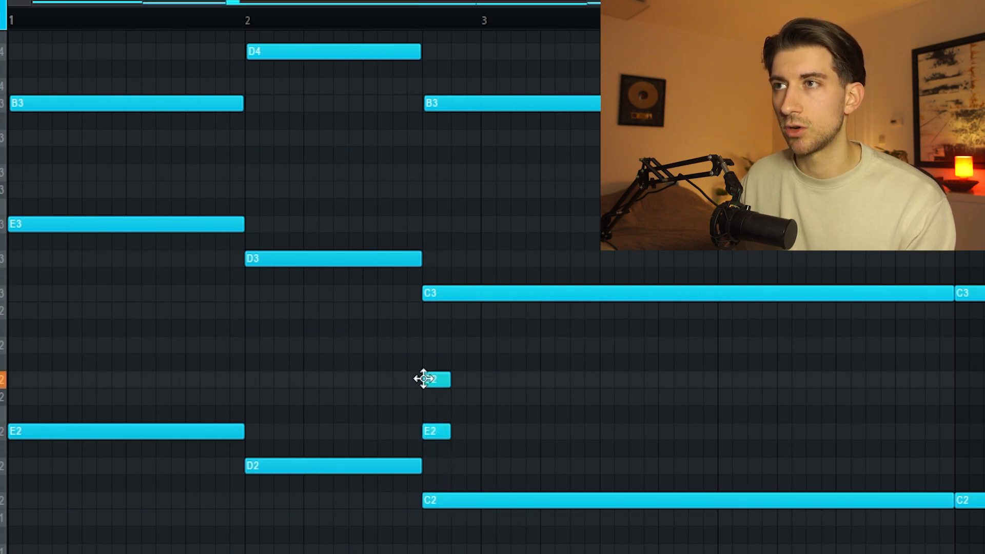
{"action": "key", "text": "ctrl+Up"}
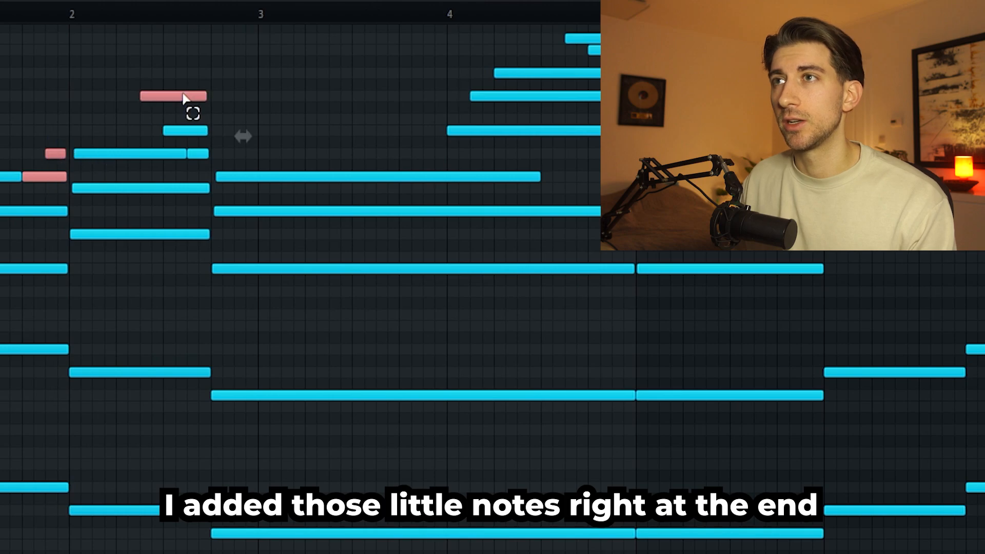
- Select the short melody notes at the ends of the Keyscape chords
{"action": "left_click", "coordinate": [203, 149], "text": "ctrl+shift"}
{"action": "left_click", "coordinate": [610, 130], "text": "ctrl+shift"}
{"action": "left_click", "coordinate": [610, 96], "text": "ctrl+shift"}
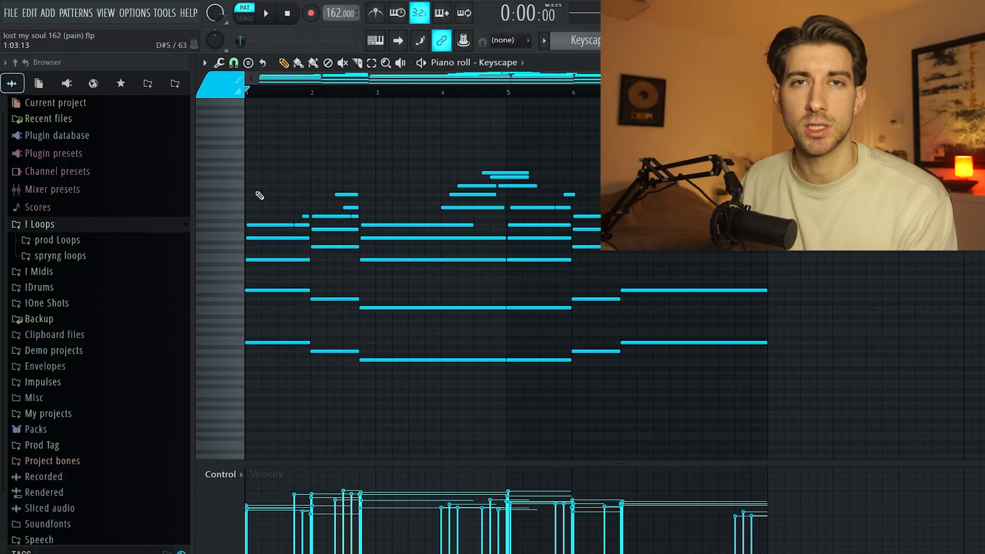
- Strum all the Keyscape notes and randomize their levels
{"action": "left_click_drag", "start_coordinate": [874, 401], "coordinate": [244, 176]}
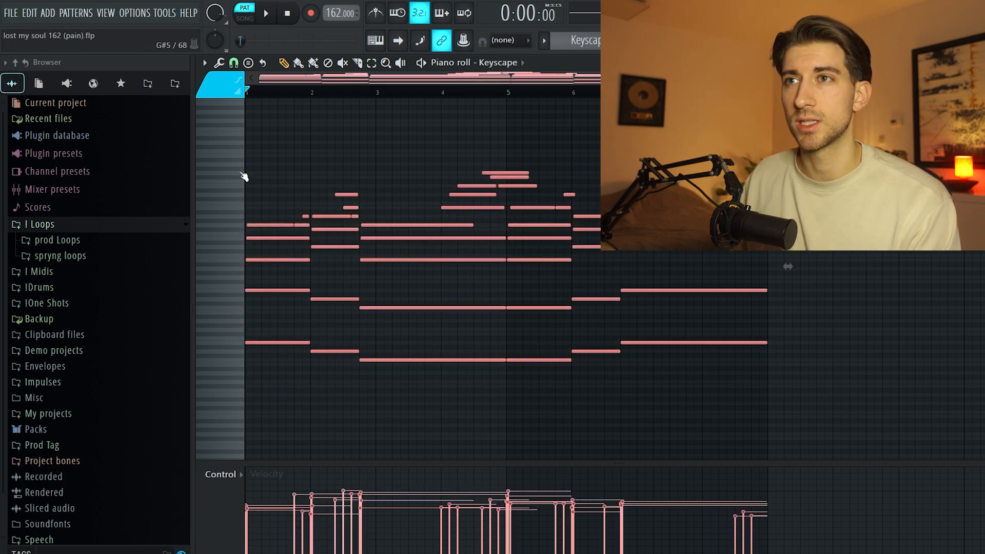
{"action": "key", "text": "alt+s"}
{"action": "left_click", "coordinate": [603, 341]}
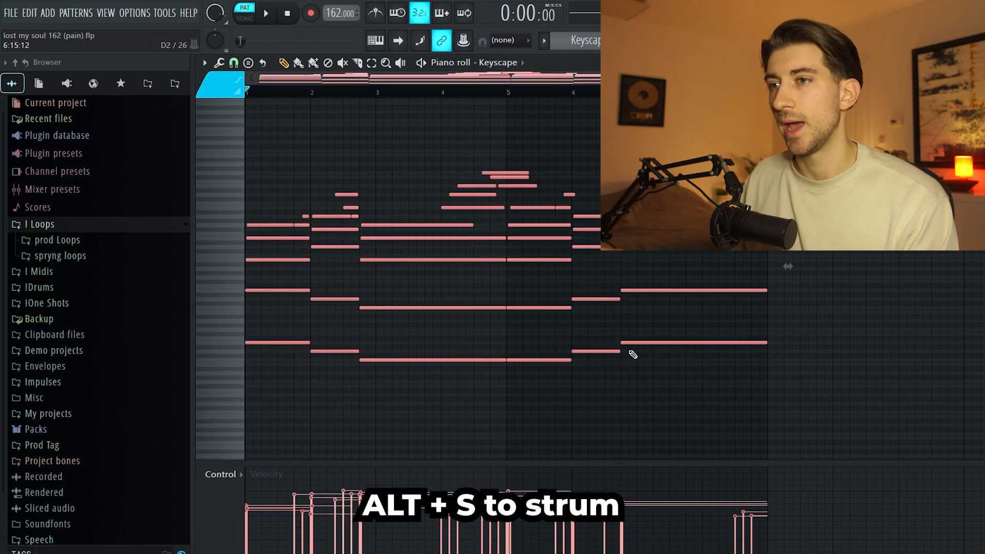
{"action": "left_click_drag", "start_coordinate": [847, 383], "coordinate": [244, 163]}
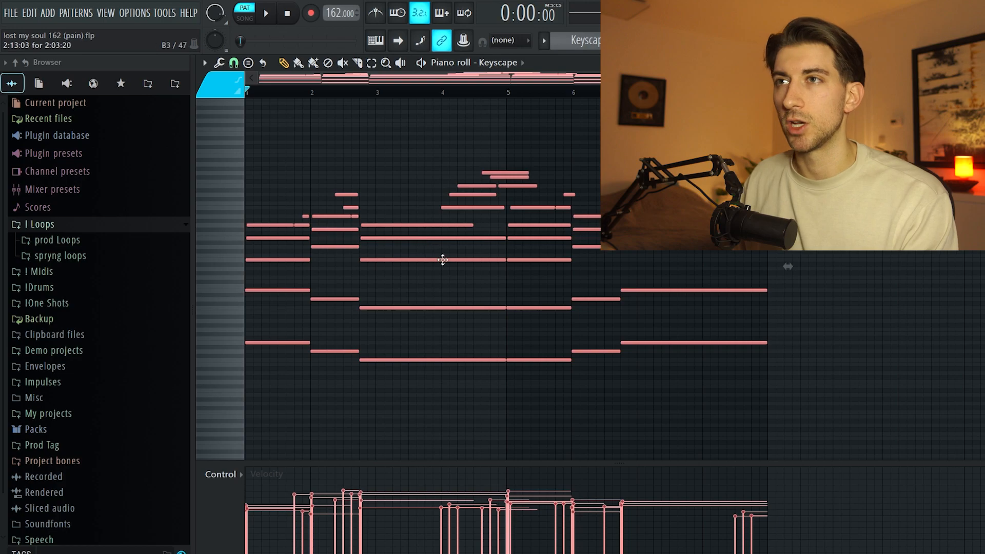
{"action": "key", "text": "alt+r"}
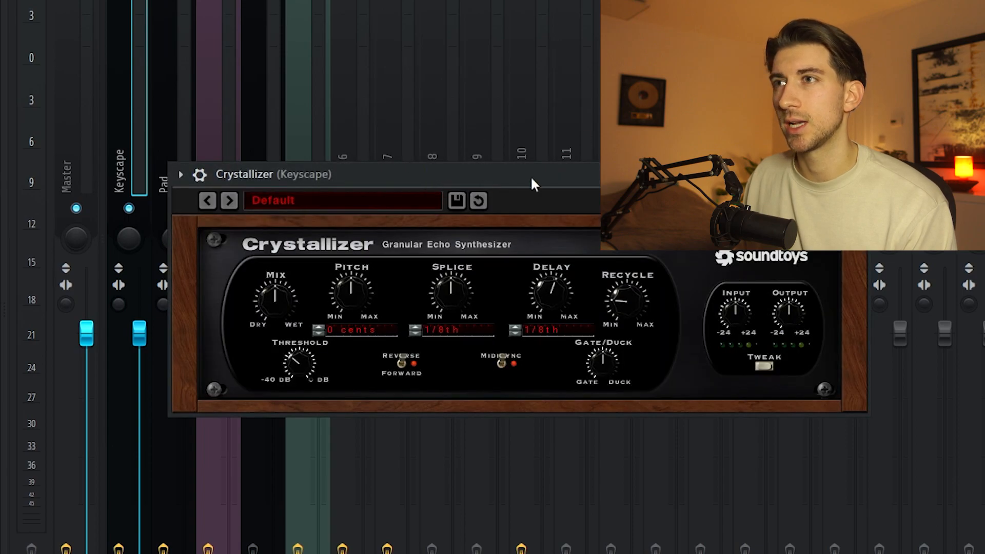
{"action": "left_click_drag", "start_coordinate": [531, 182], "coordinate": [466, 97]}
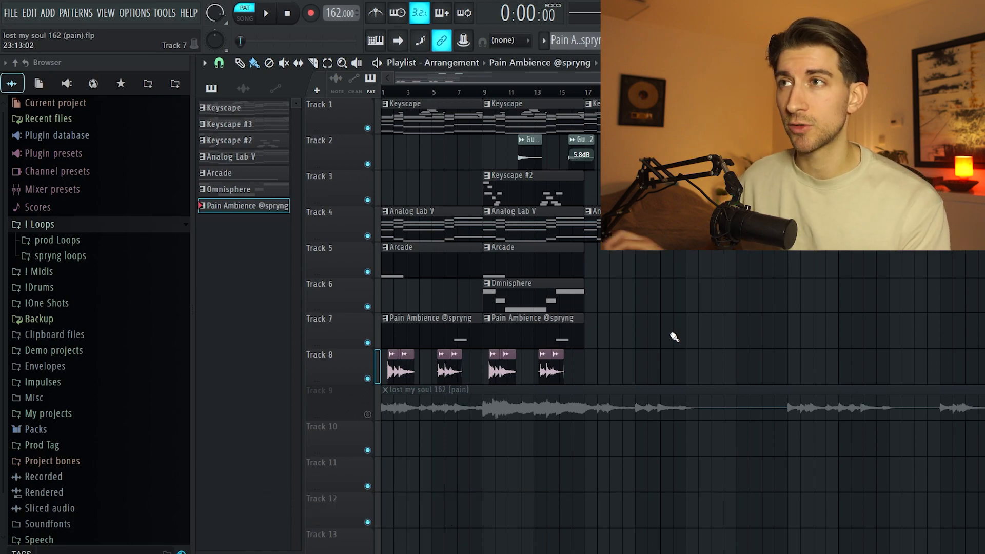
{"action": "left_click", "coordinate": [575, 92]}
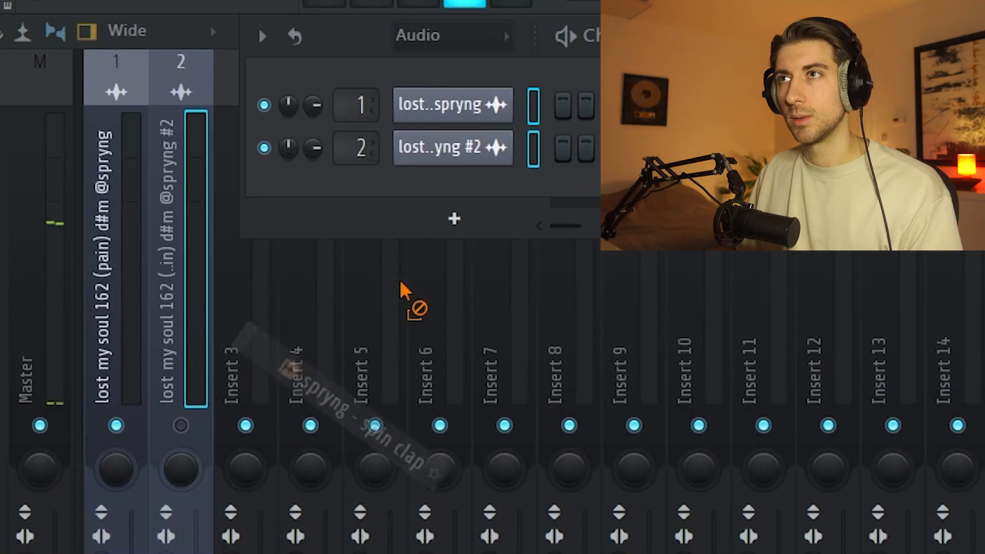
- Add the spryng - spin clap sample to the channel rack and fill in its clap pattern
{"action": "left_click_drag", "start_coordinate": [403, 285], "coordinate": [480, 193]}
{"action": "right_click", "coordinate": [465, 123]}
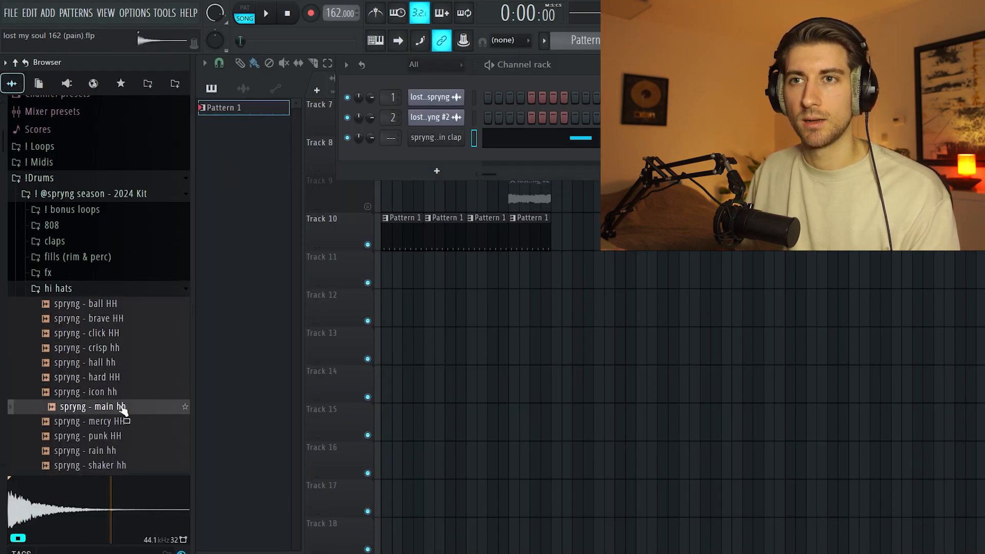
- Add the spryng - main hh sample to the channel rack and load the 160 HH Midi onto it
{"action": "left_click_drag", "start_coordinate": [123, 408], "coordinate": [379, 162]}
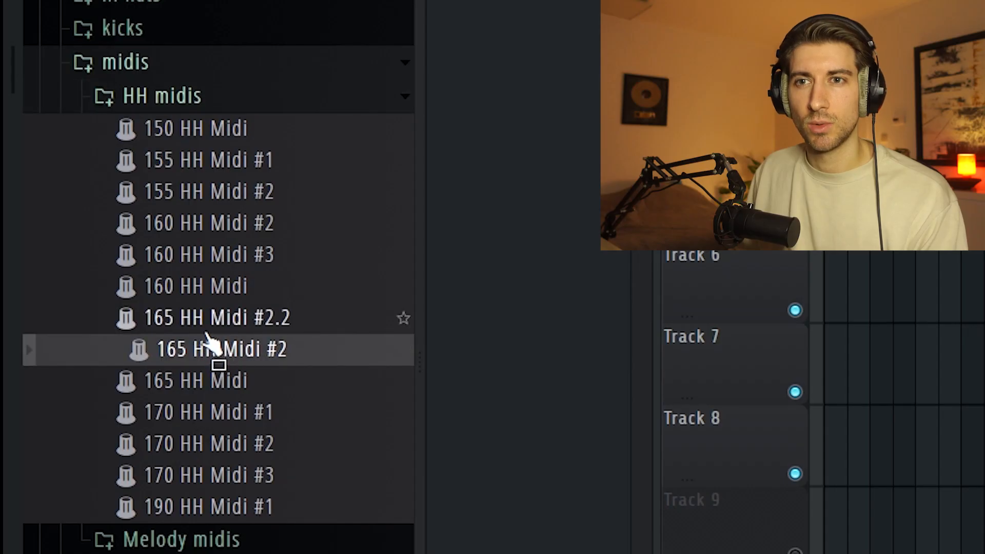
{"action": "left_click_drag", "start_coordinate": [205, 333], "coordinate": [205, 300]}
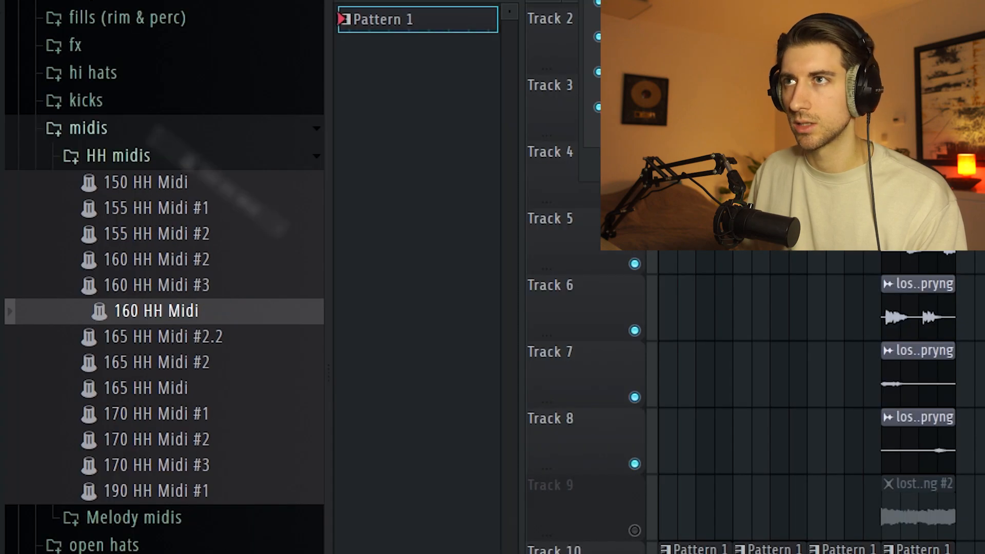
{"action": "key", "text": "space"}
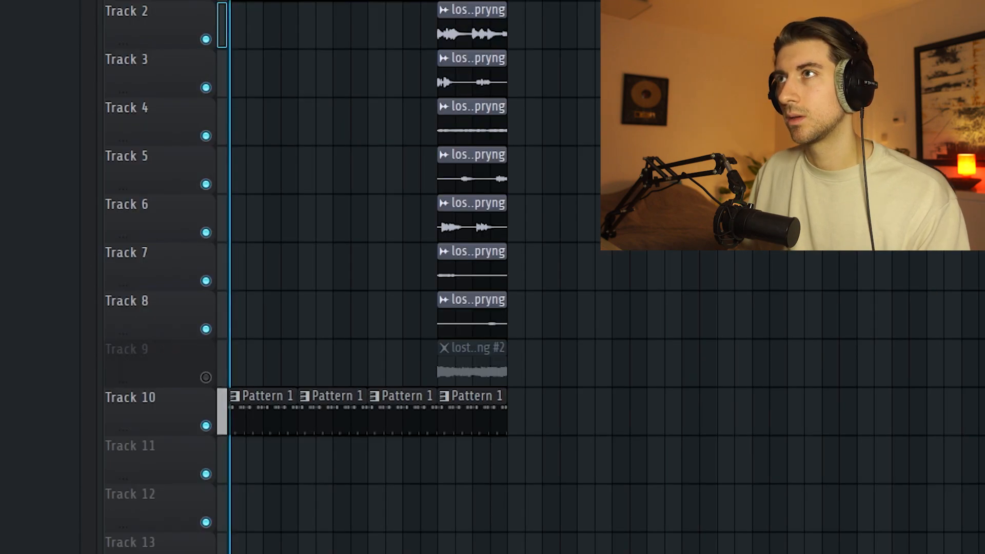
- Open the hi-hat channel's piano roll and play through the imported hi-hat pattern
{"action": "key", "text": "F6"}
{"action": "left_click", "coordinate": [569, 59]}
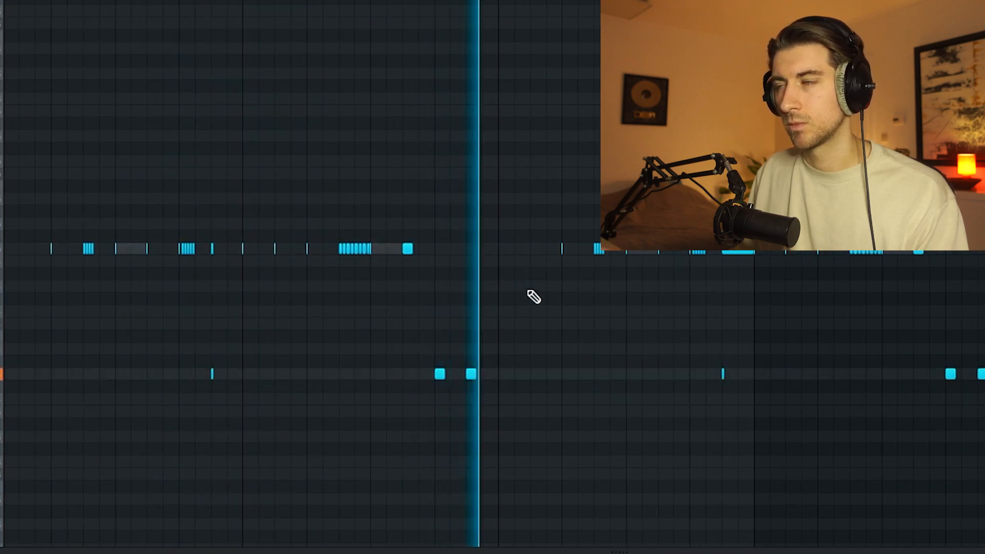
{"action": "scroll", "coordinate": [510, 341], "scroll_direction": "down", "scroll_amount": 4}
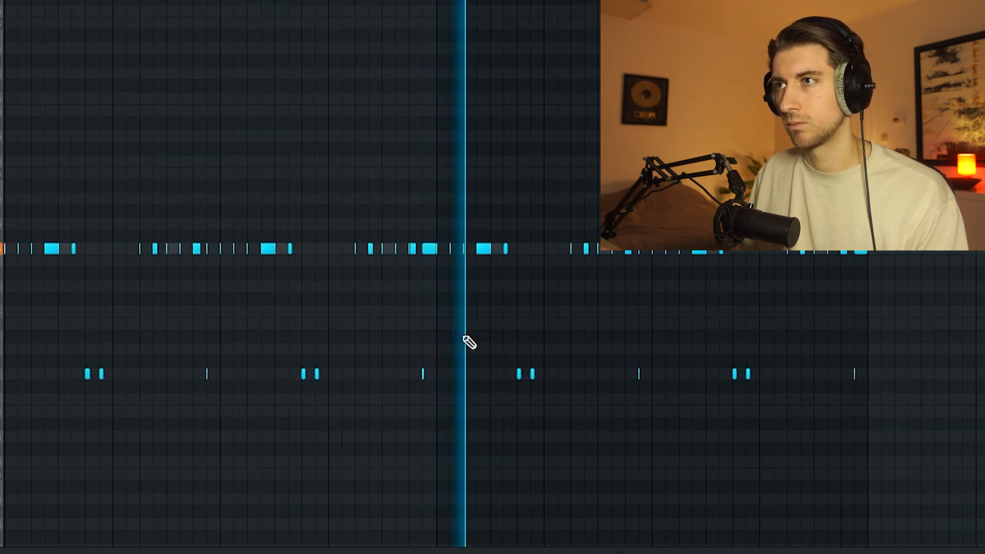
{"action": "scroll", "coordinate": [464, 338], "scroll_direction": "up", "scroll_amount": 4}
{"action": "scroll", "coordinate": [421, 330], "scroll_direction": "down", "scroll_amount": 3}
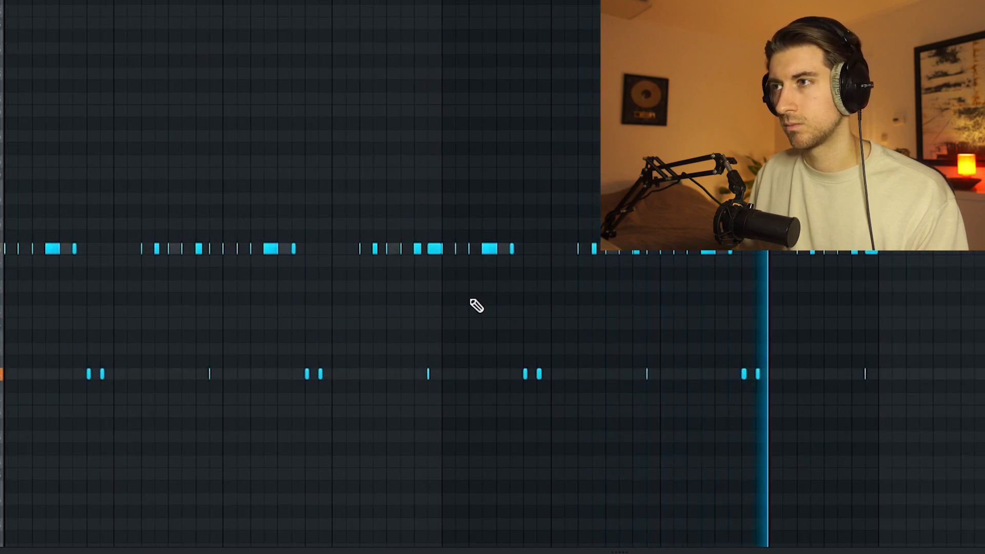
- Spread the hi-hat roll at the end of the pattern's first half into evenly spaced hits and remove the lower-pitched hit
{"action": "key", "text": "ctrl+a"}
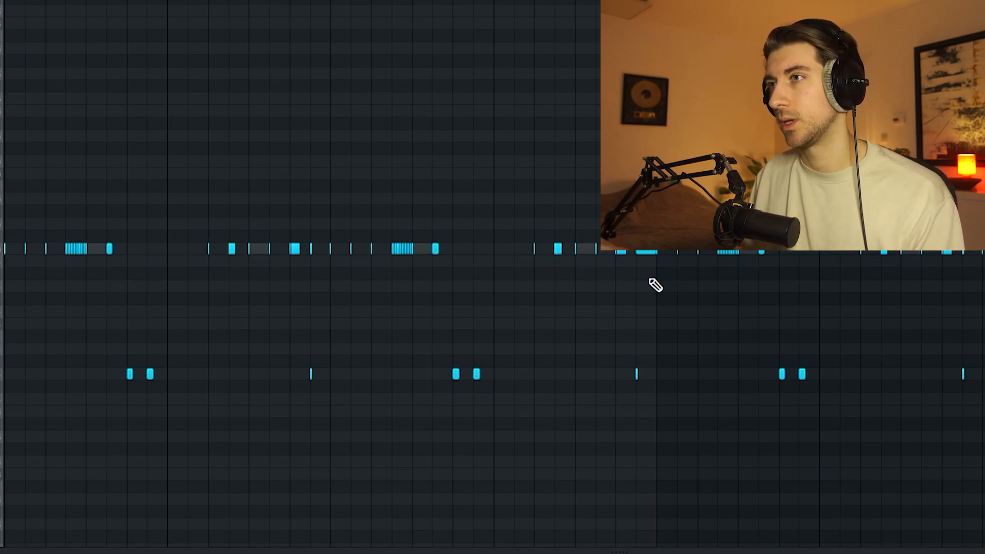
{"action": "scroll", "coordinate": [653, 281], "scroll_direction": "up", "scroll_amount": 3}
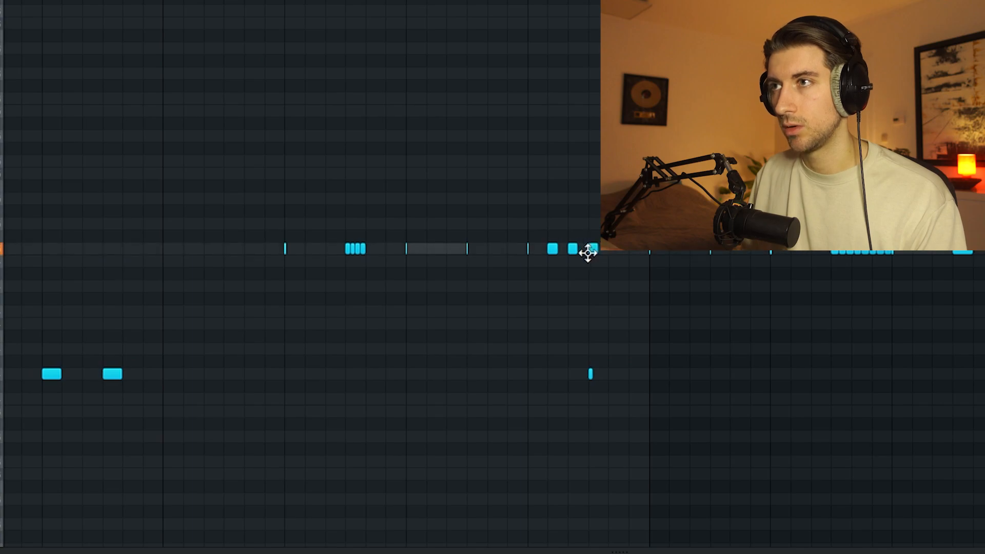
{"action": "key", "text": "space"}
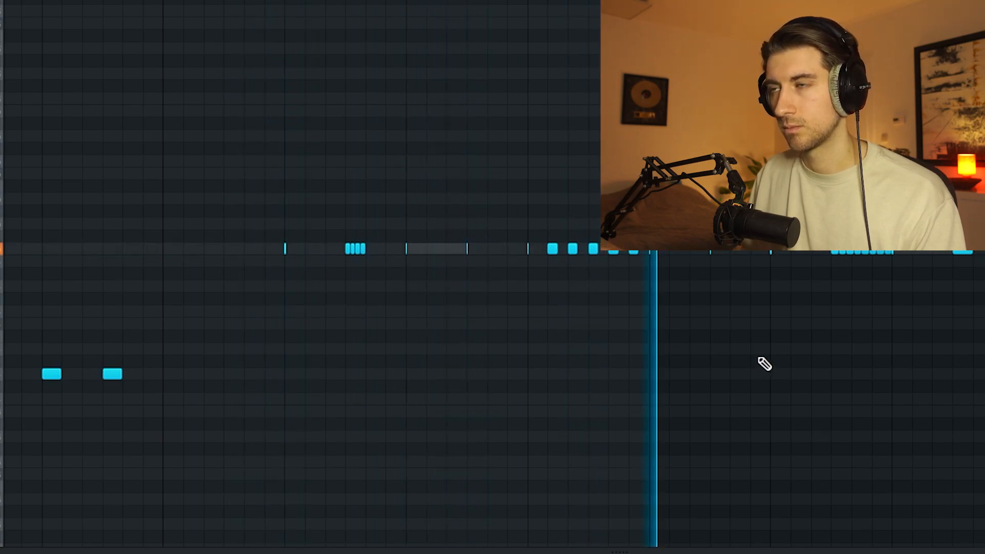
- Delete the second half of the hi-hat pattern and play back the edited first half
{"action": "scroll", "coordinate": [748, 359], "scroll_direction": "down", "scroll_amount": 5}
{"action": "left_click_drag", "start_coordinate": [952, 451], "coordinate": [438, 119]}
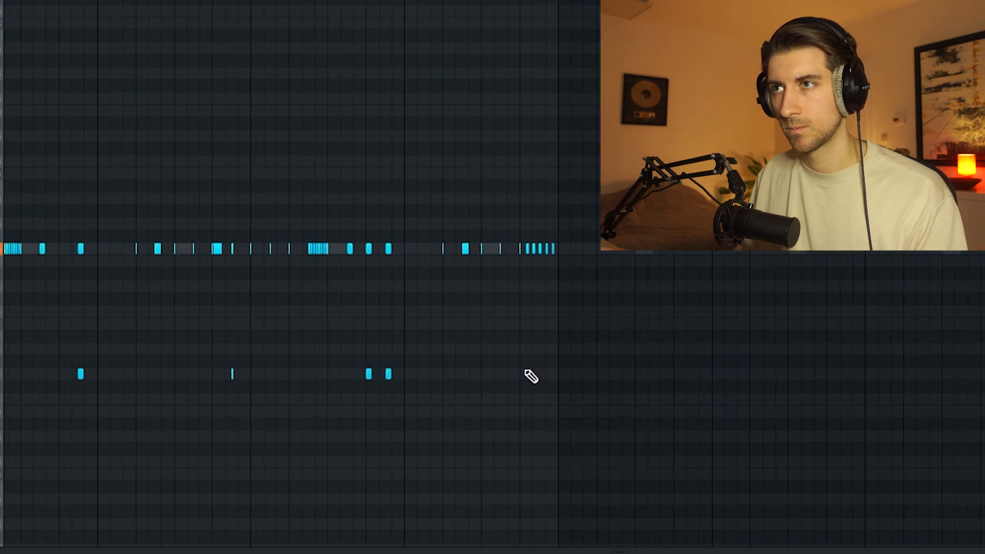
{"action": "scroll", "coordinate": [528, 373], "scroll_direction": "down", "scroll_amount": 2}
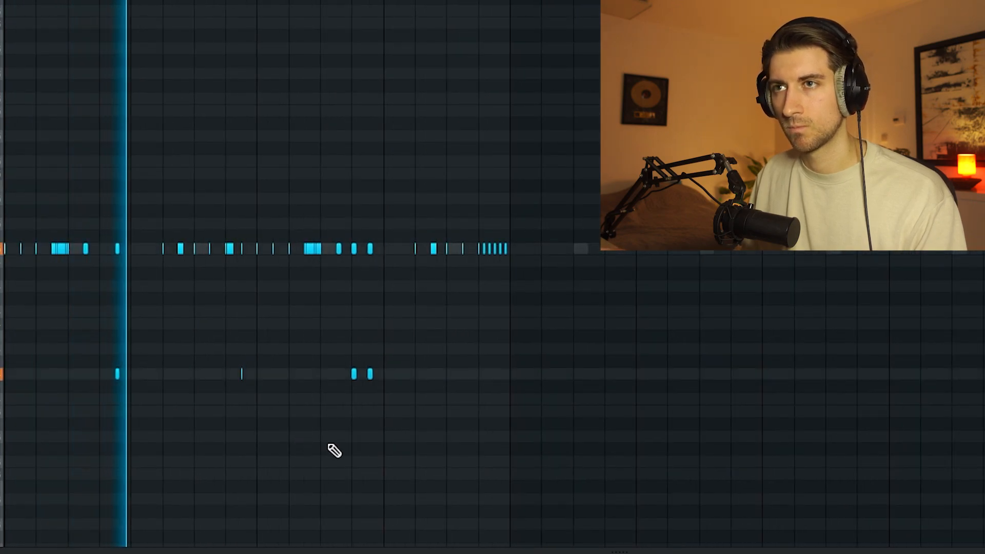
{"action": "scroll", "coordinate": [374, 316], "scroll_direction": "up", "scroll_amount": 3}
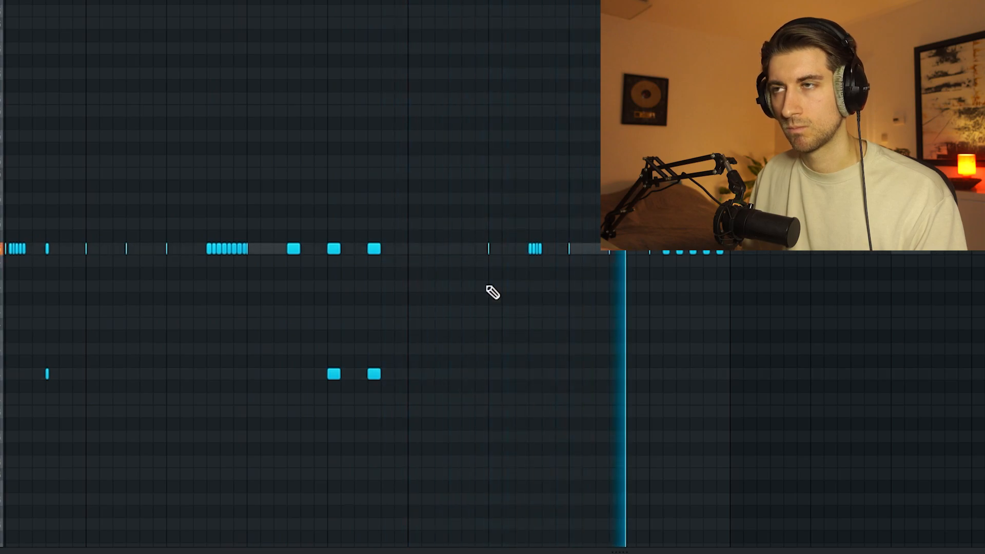
{"action": "scroll", "coordinate": [492, 290], "scroll_direction": "down", "scroll_amount": 3}
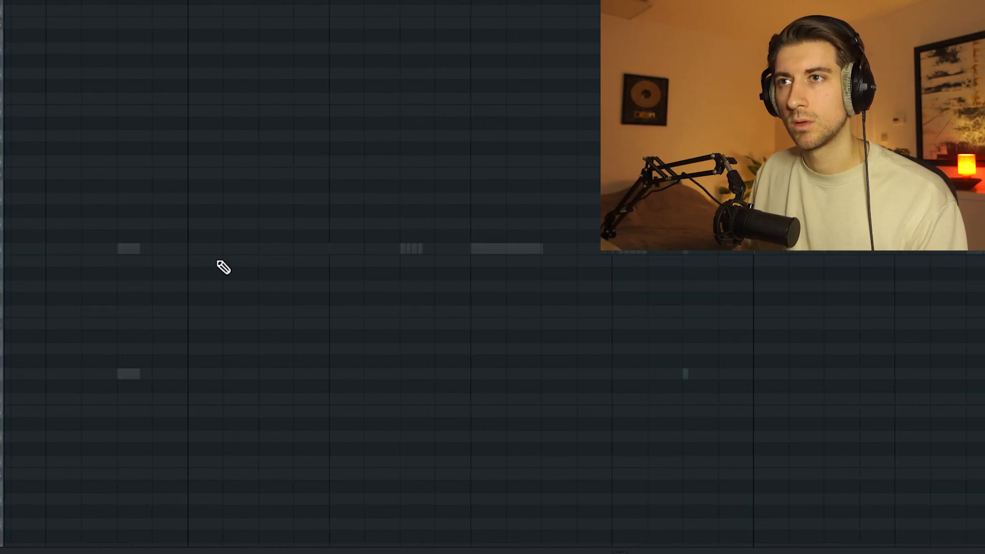
- Add the spryng - cloud sn sample and place a snare note in the first half of the pattern
{"action": "left_click", "coordinate": [271, 248]}
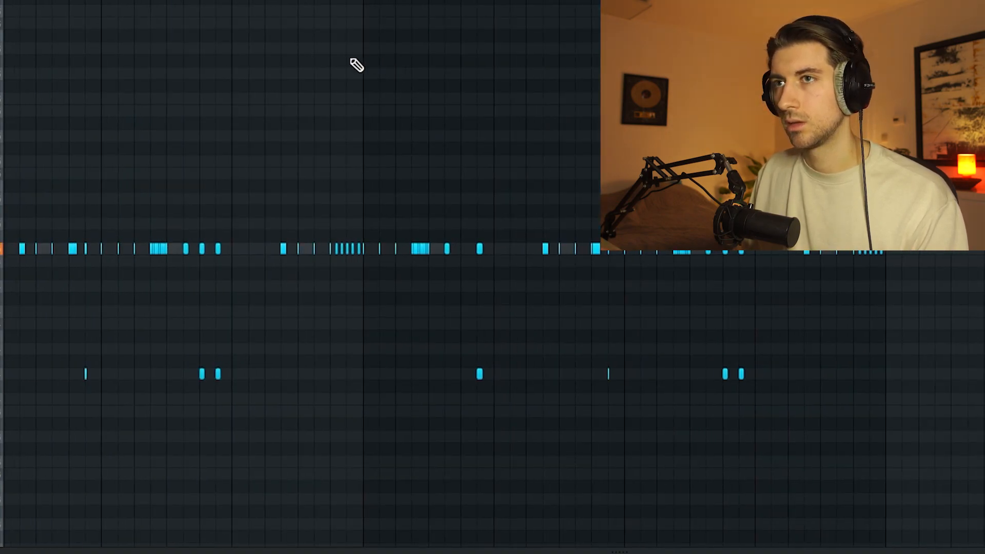
{"action": "left_click", "coordinate": [510, 30]}
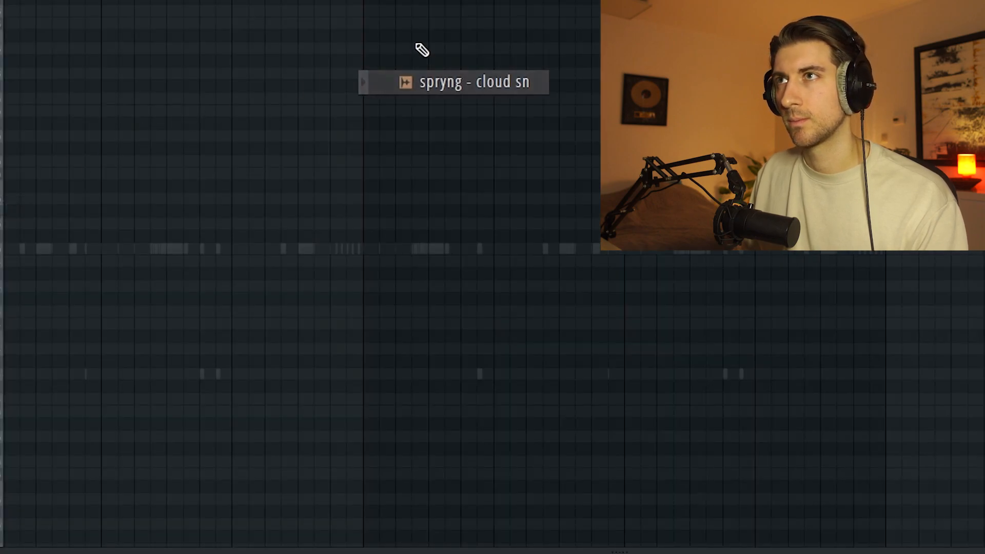
{"action": "scroll", "coordinate": [329, 105], "scroll_direction": "down", "scroll_amount": 2}
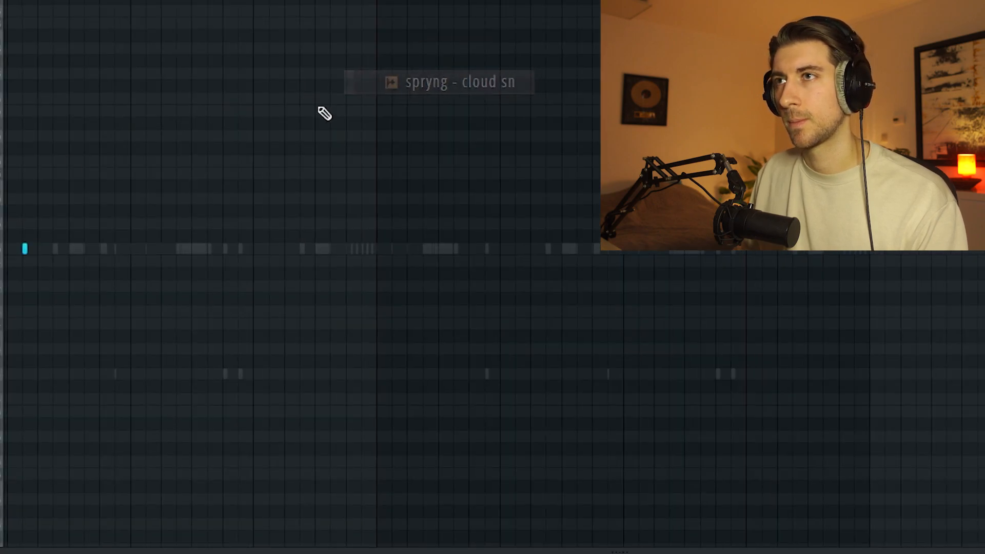
{"action": "scroll", "coordinate": [47, 206], "scroll_direction": "up", "scroll_amount": 4}
{"action": "scroll", "coordinate": [755, 360], "scroll_direction": "down", "scroll_amount": 3}
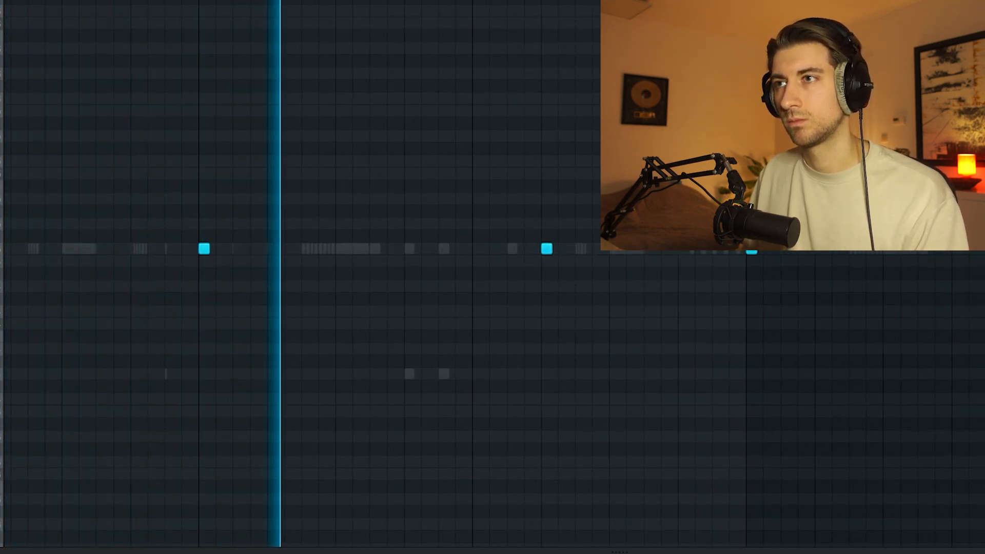
- Duplicate the percussion note from bar 1 into the second half of the pattern
{"action": "scroll", "coordinate": [417, 277], "scroll_direction": "down", "scroll_amount": 3}
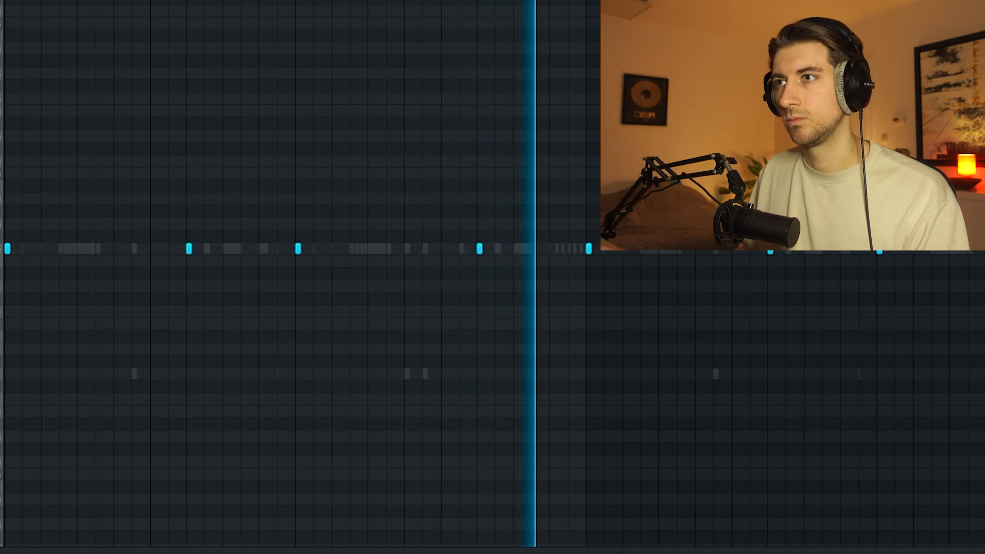
{"action": "scroll", "coordinate": [528, 114], "scroll_direction": "down", "scroll_amount": 2}
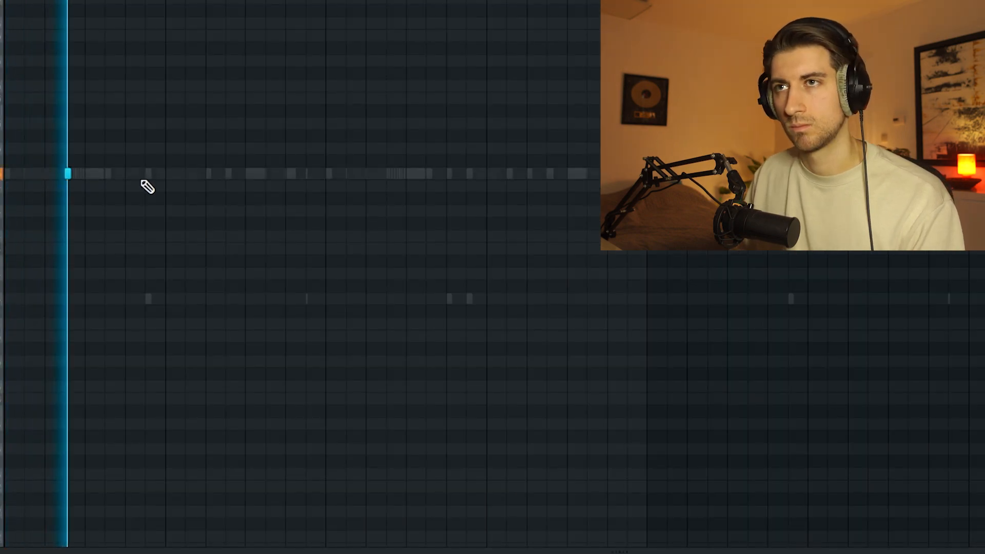
{"action": "scroll", "coordinate": [157, 178], "scroll_direction": "down", "scroll_amount": 2}
{"action": "left_click_drag", "start_coordinate": [446, 1], "coordinate": [5, 1]}
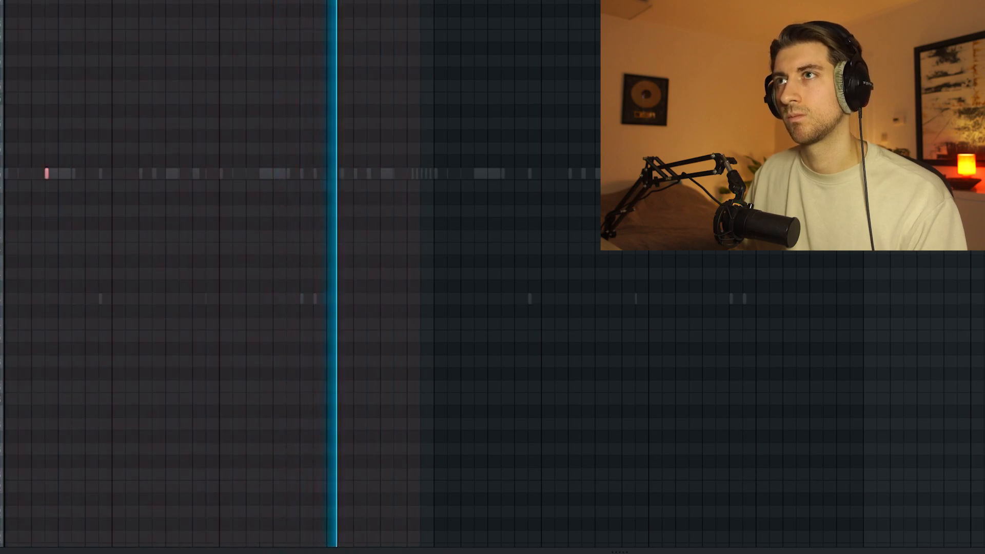
{"action": "left_click_drag", "start_coordinate": [631, 216], "coordinate": [36, 158]}
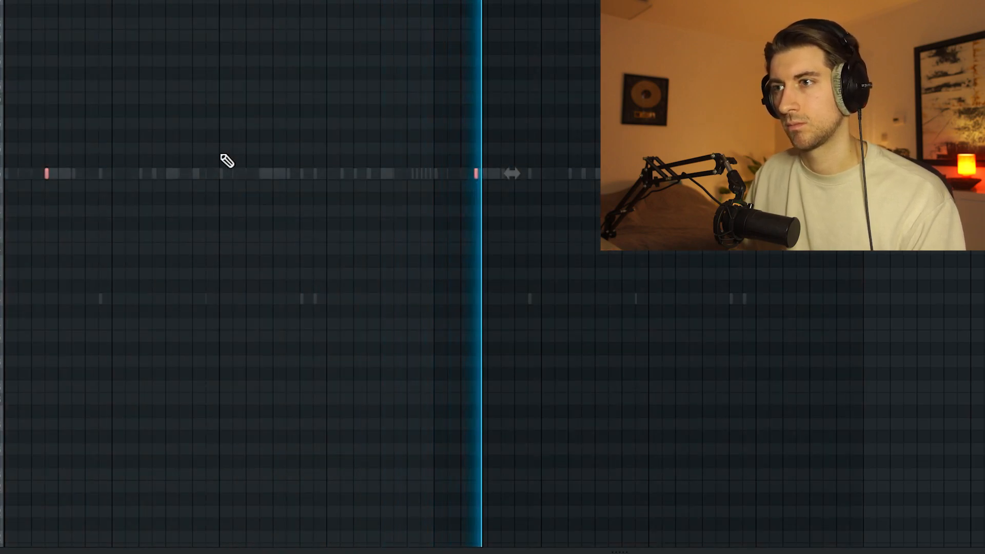
{"action": "key", "text": "ctrl+b"}
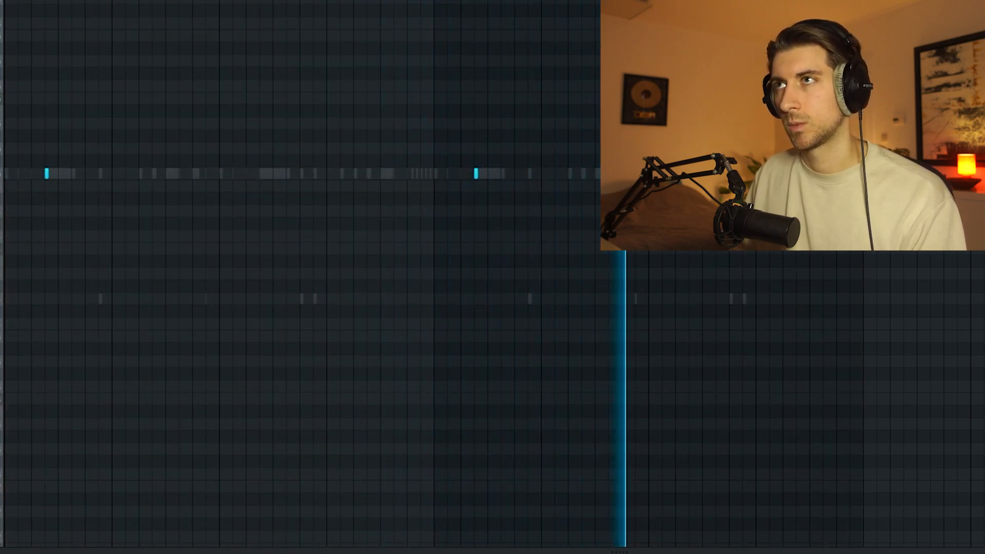
- Add the spryng - spinz 808 sample as a new channel and open its piano roll
{"action": "key", "text": "F6"}
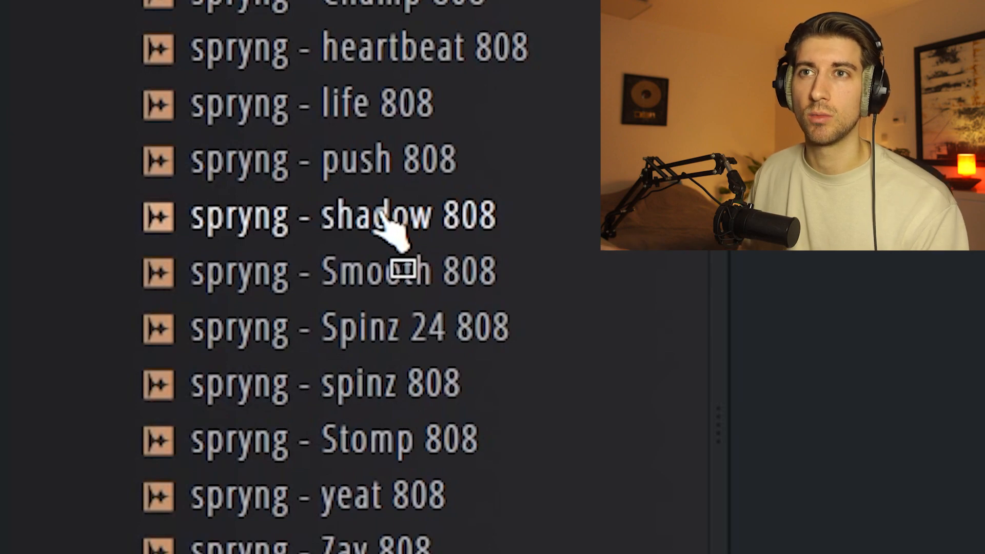
{"action": "left_click_drag", "start_coordinate": [413, 224], "coordinate": [418, 268]}
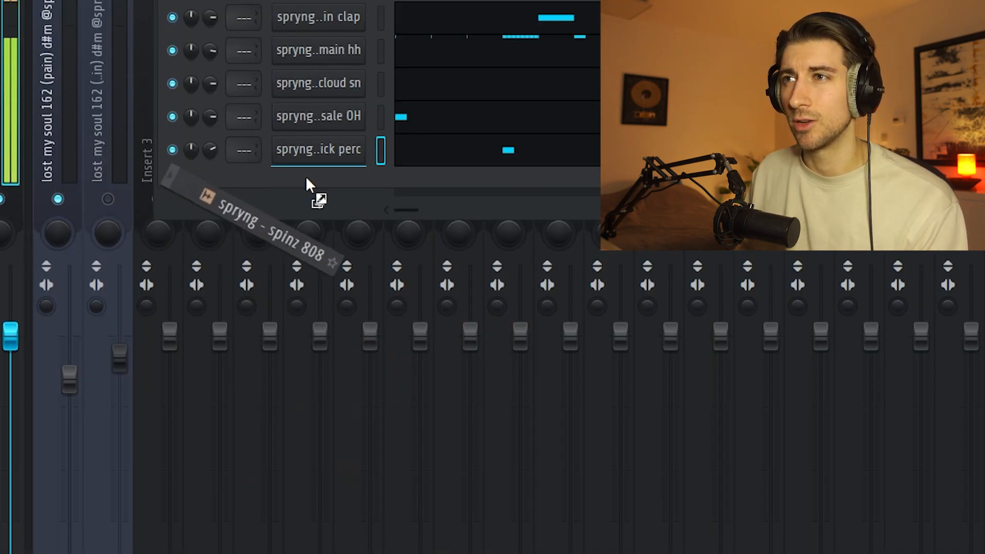
{"action": "left_click_drag", "start_coordinate": [308, 185], "coordinate": [331, 187]}
{"action": "right_click", "coordinate": [336, 187]}
{"action": "left_click", "coordinate": [431, 181]}
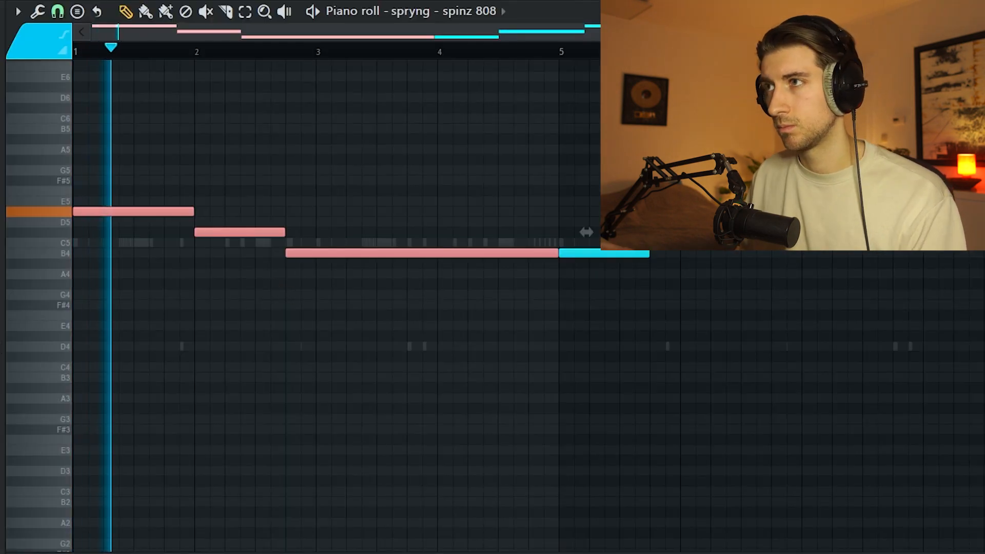
- Shorten the 808's C#5 note to start three eighths into bar 2 and extend the D#5 note to meet it
{"action": "left_click_drag", "start_coordinate": [640, 197], "coordinate": [980, 310]}
{"action": "left_click", "coordinate": [234, 235]}
{"action": "key", "text": "space"}
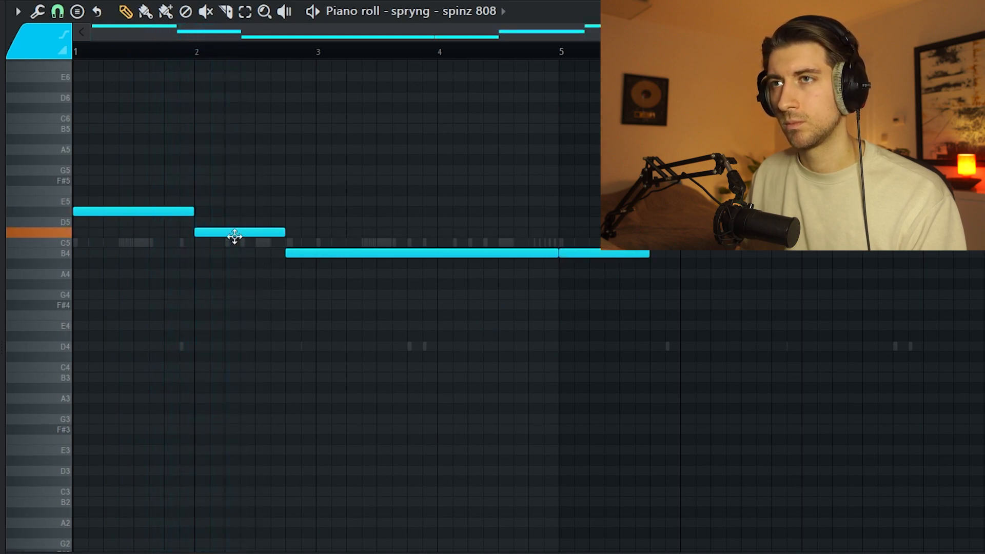
{"action": "key", "text": "space"}
{"action": "left_click_drag", "start_coordinate": [235, 235], "coordinate": [287, 233]}
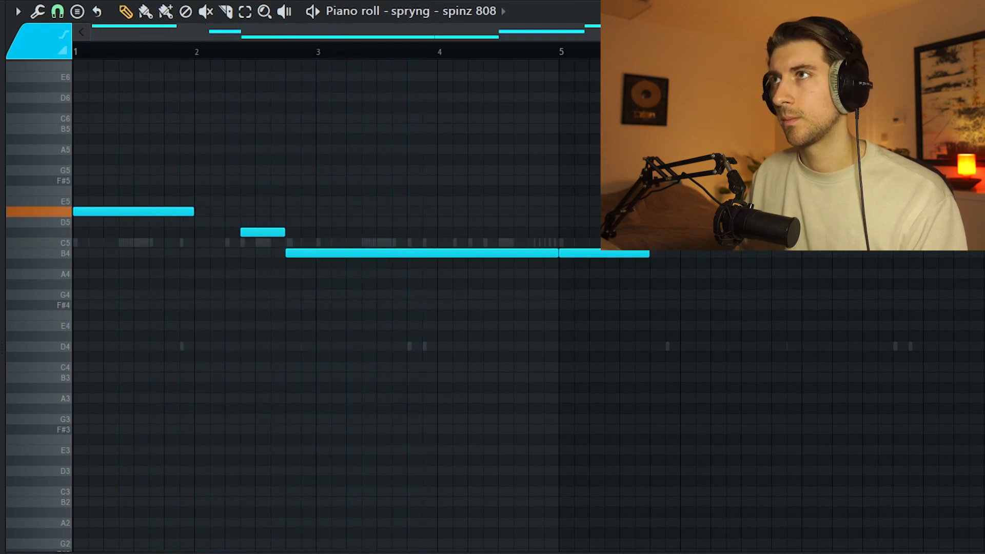
{"action": "key", "text": "F6"}
{"action": "left_click", "coordinate": [345, 255]}
{"action": "key", "text": "F6"}
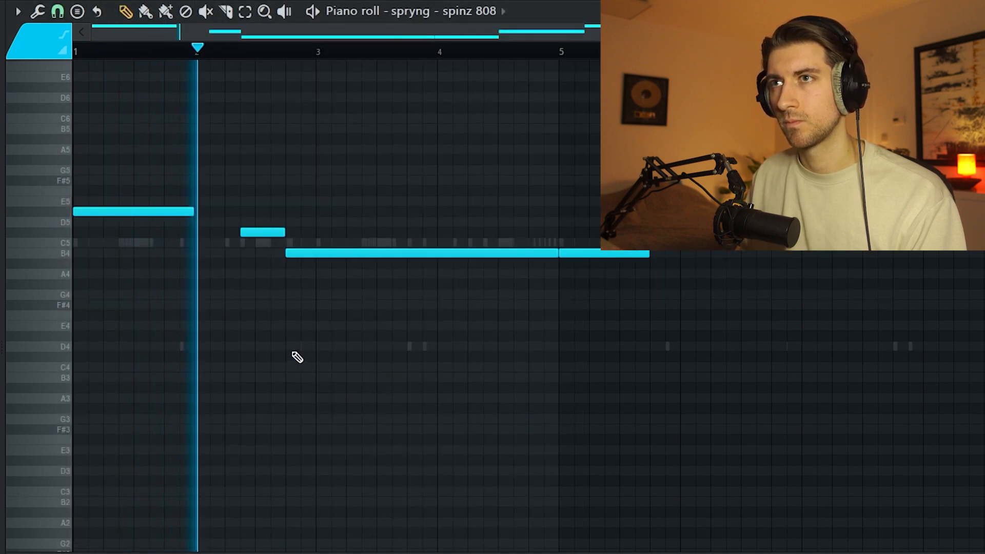
{"action": "left_click_drag", "start_coordinate": [200, 217], "coordinate": [241, 216]}
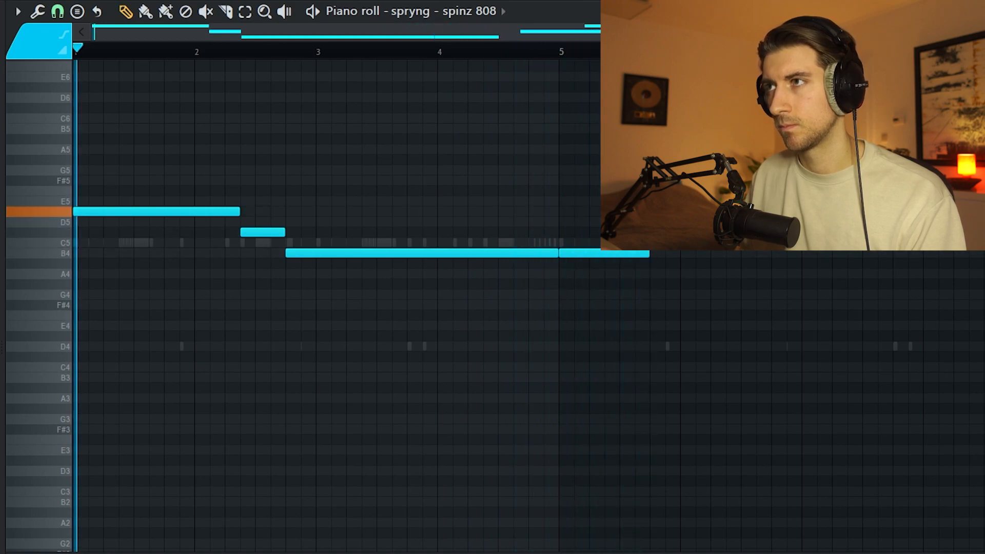
- Extend the last B4 808 note to bar 6 and slice the preceding B4 note twice within bar 4
{"action": "left_click_drag", "start_coordinate": [647, 254], "coordinate": [673, 256]}
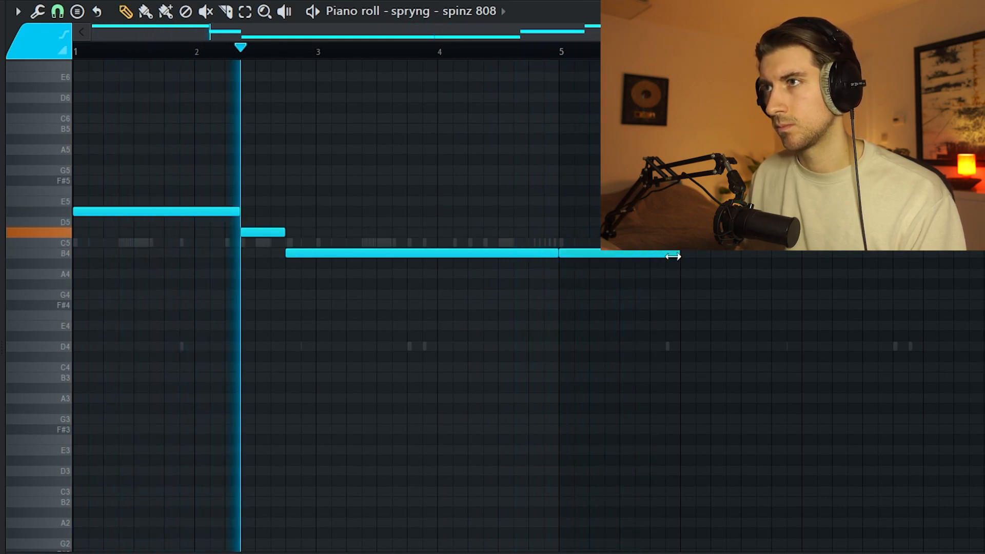
{"action": "key", "text": "c"}
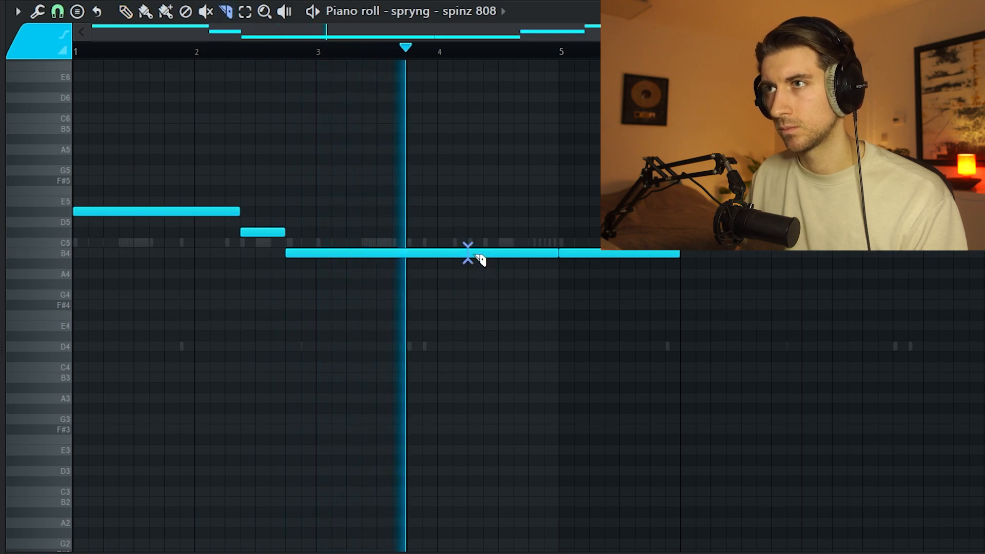
{"action": "left_click", "coordinate": [476, 257]}
{"action": "left_click", "coordinate": [530, 256]}
{"action": "key", "text": "b"}
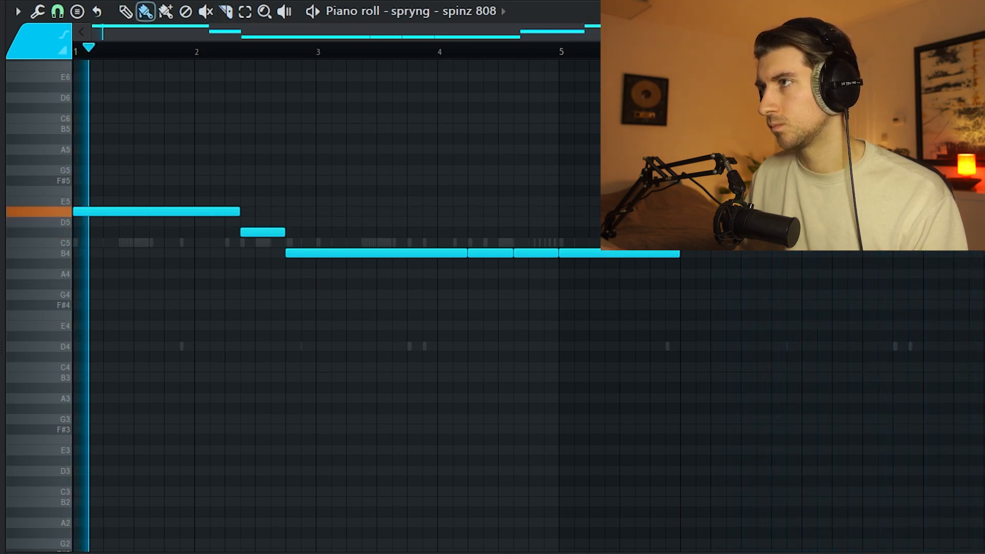
- Shift the short hi-hat roll in bar 8 a quarter bar later and check the pattern during playback
{"action": "scroll", "coordinate": [978, 226], "scroll_direction": "up", "scroll_amount": 3}
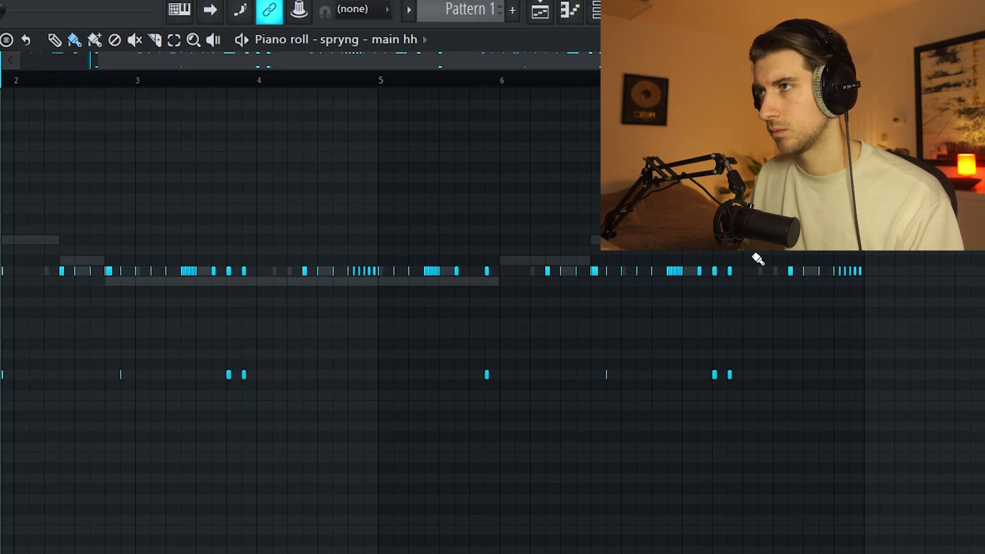
{"action": "scroll", "coordinate": [802, 282], "scroll_direction": "up", "scroll_amount": 4}
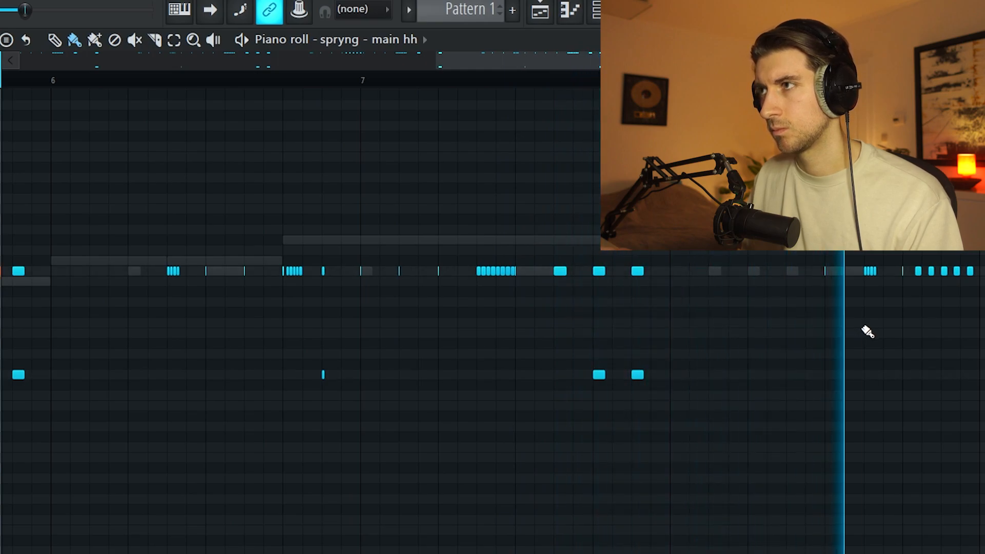
{"action": "scroll", "coordinate": [867, 331], "scroll_direction": "down", "scroll_amount": 5}
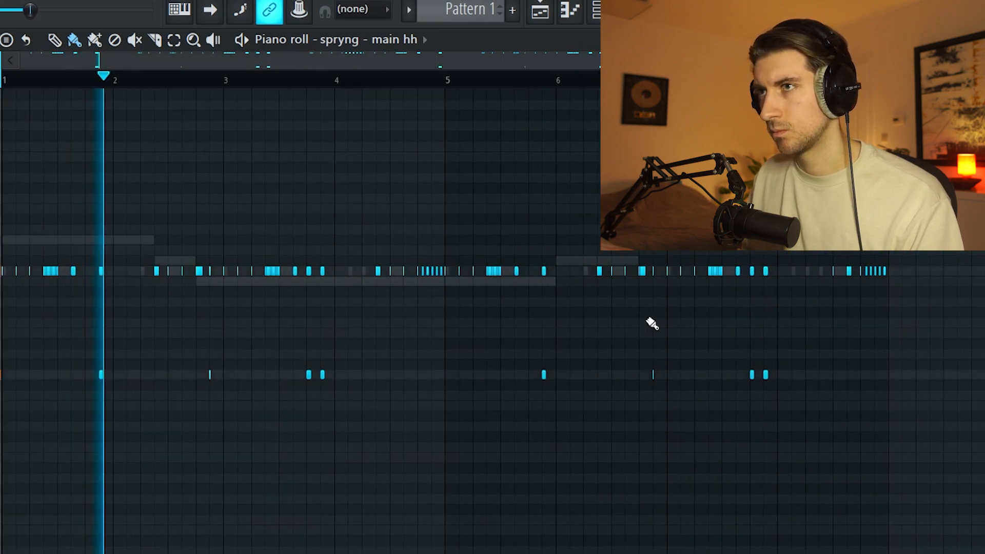
{"action": "scroll", "coordinate": [422, 297], "scroll_direction": "up", "scroll_amount": 5}
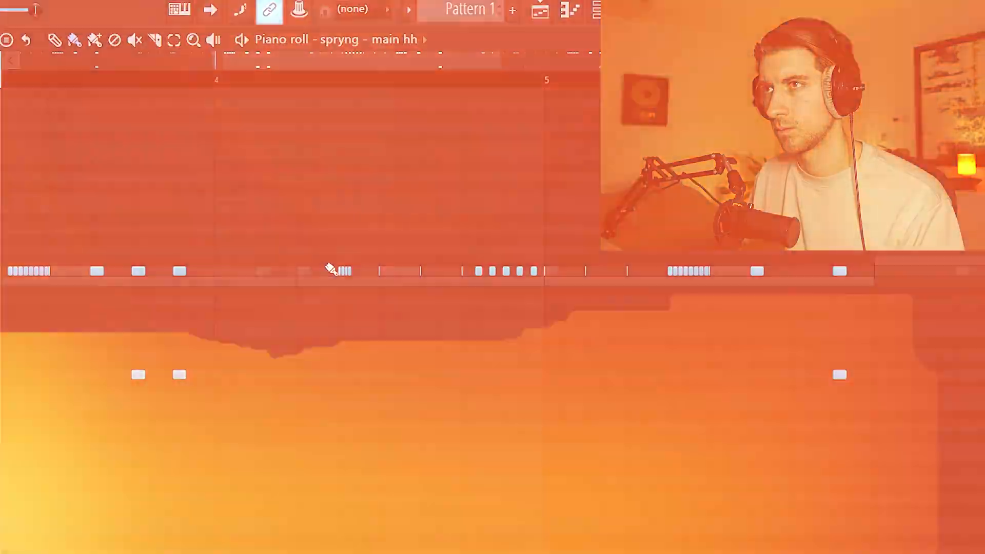